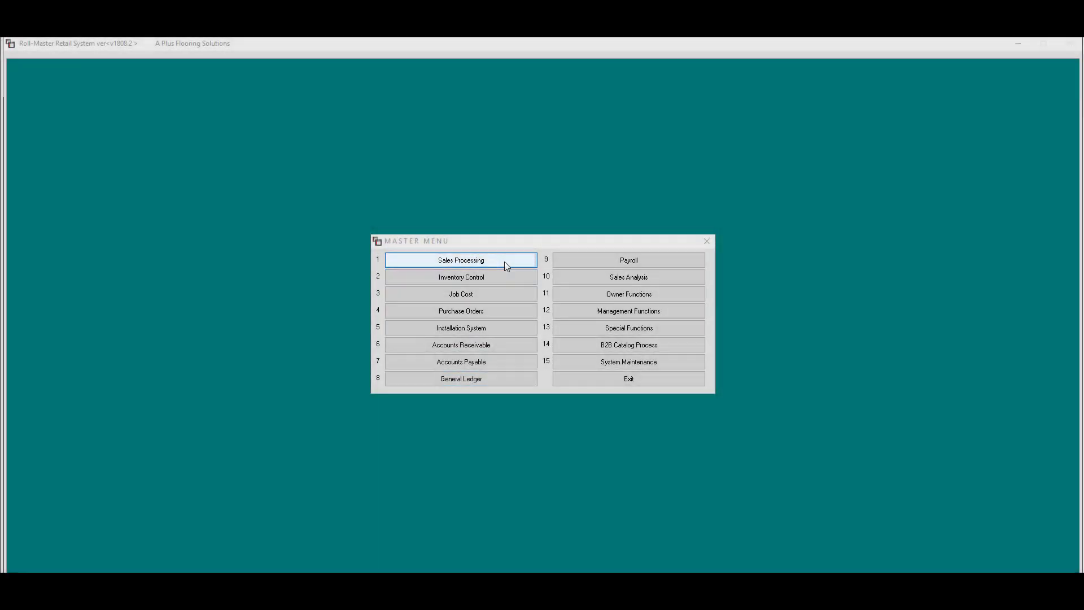
Go to Sales Processing > Order Entry/Maintenance to look up order 114188 in the job list
click(504, 261)
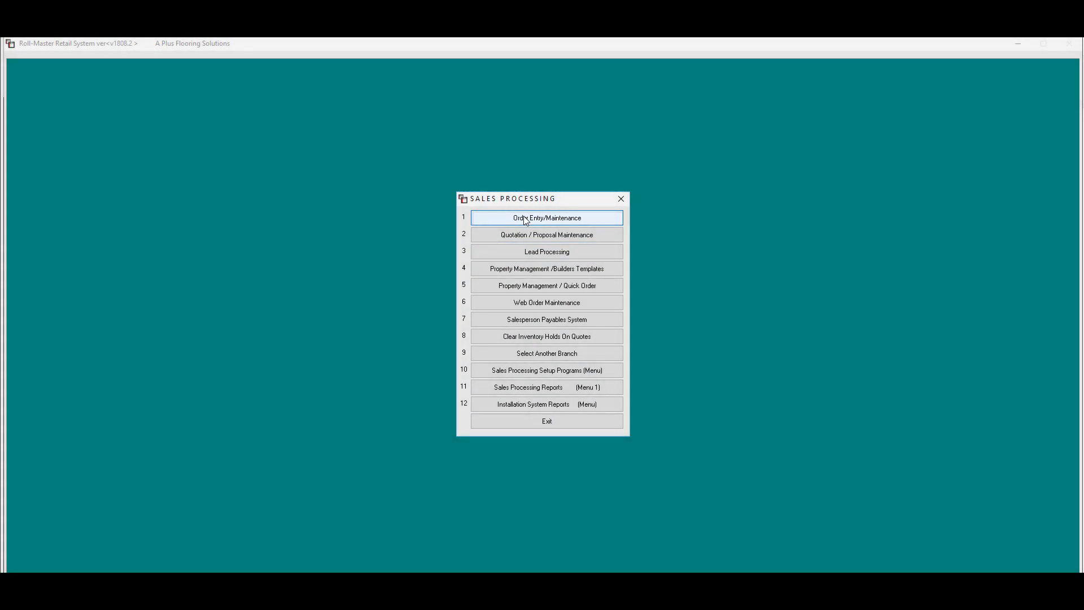
click(525, 219)
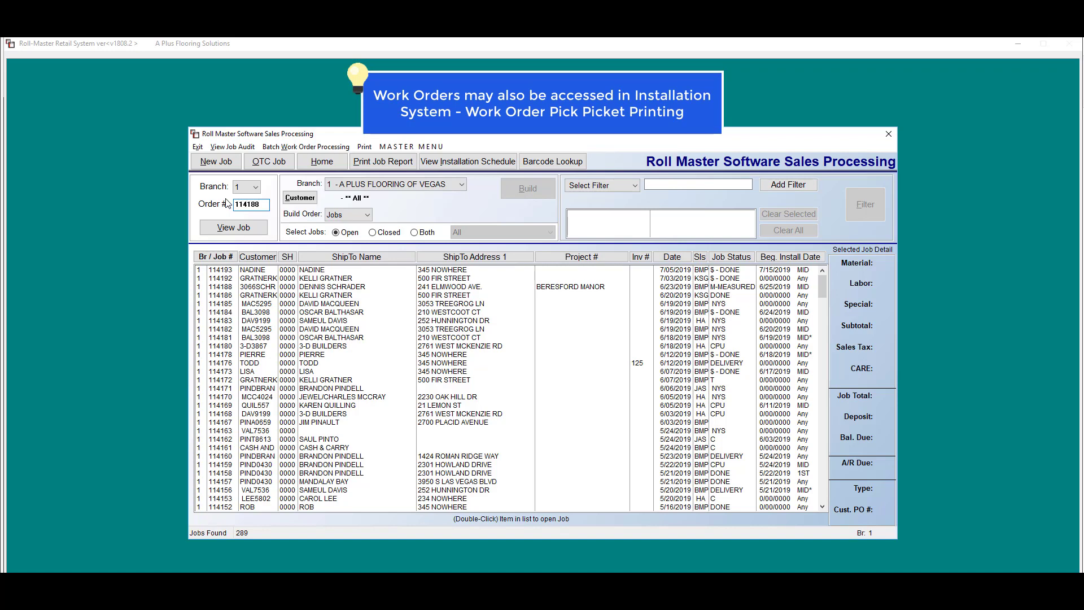
Open job 114188's graphical work order / pick ticket, keeping HP4400 as the selected printer
click(236, 287)
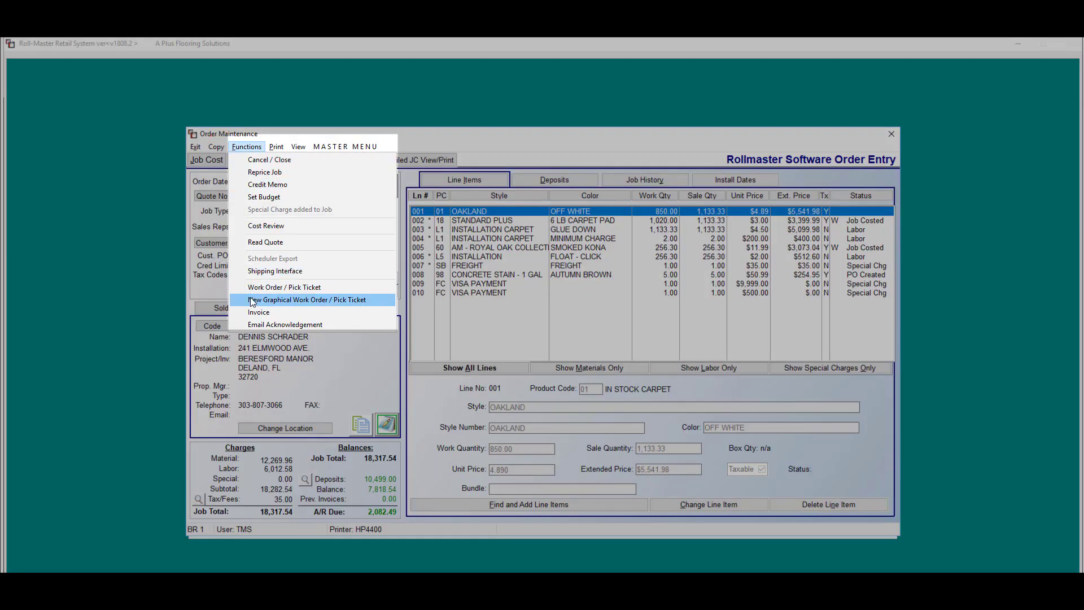
click(252, 301)
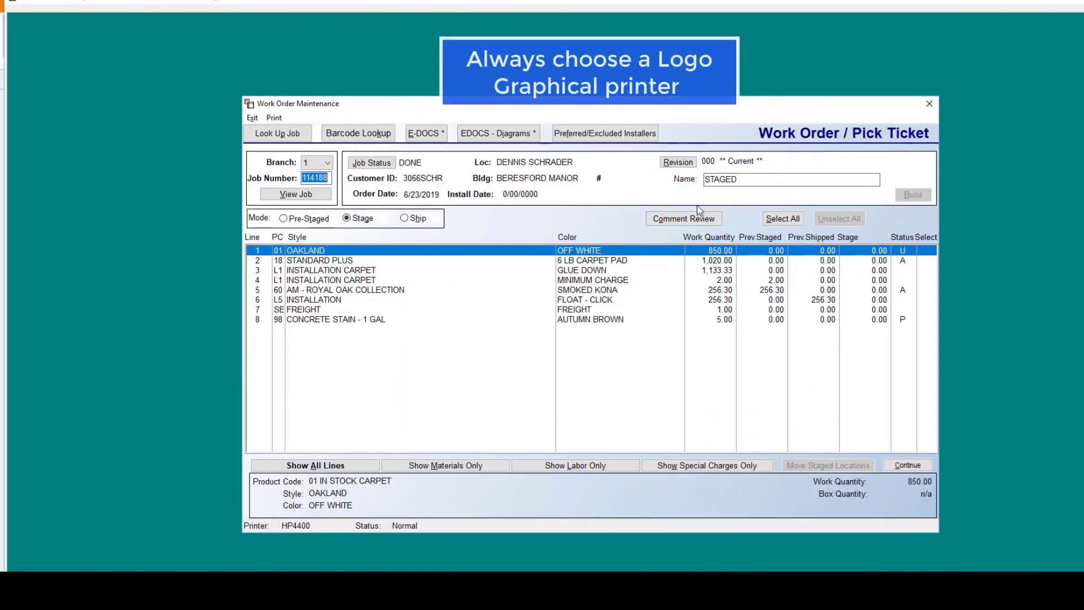
click(274, 118)
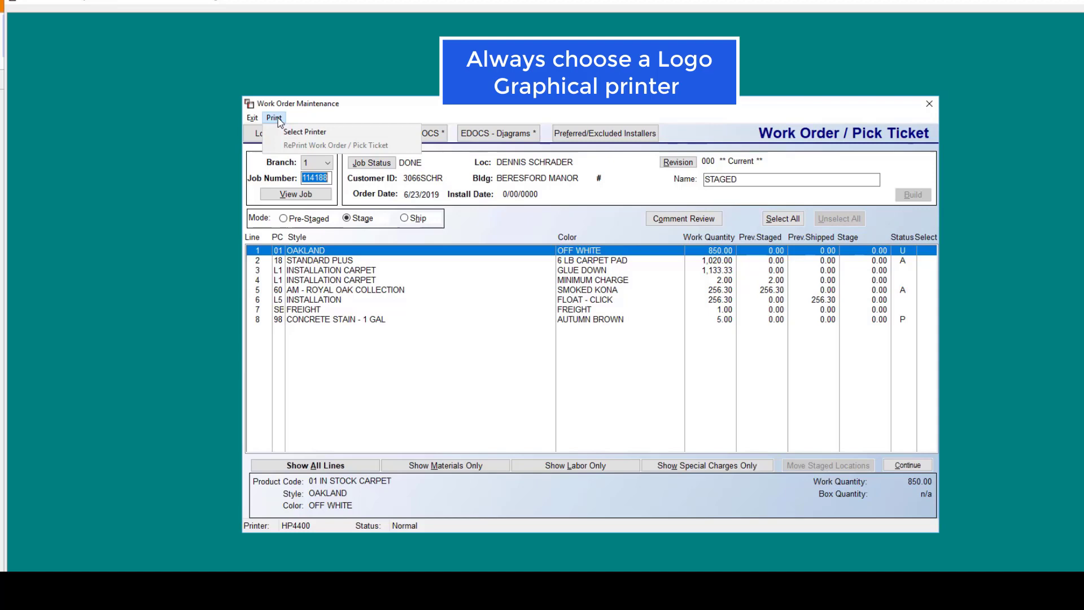
click(279, 133)
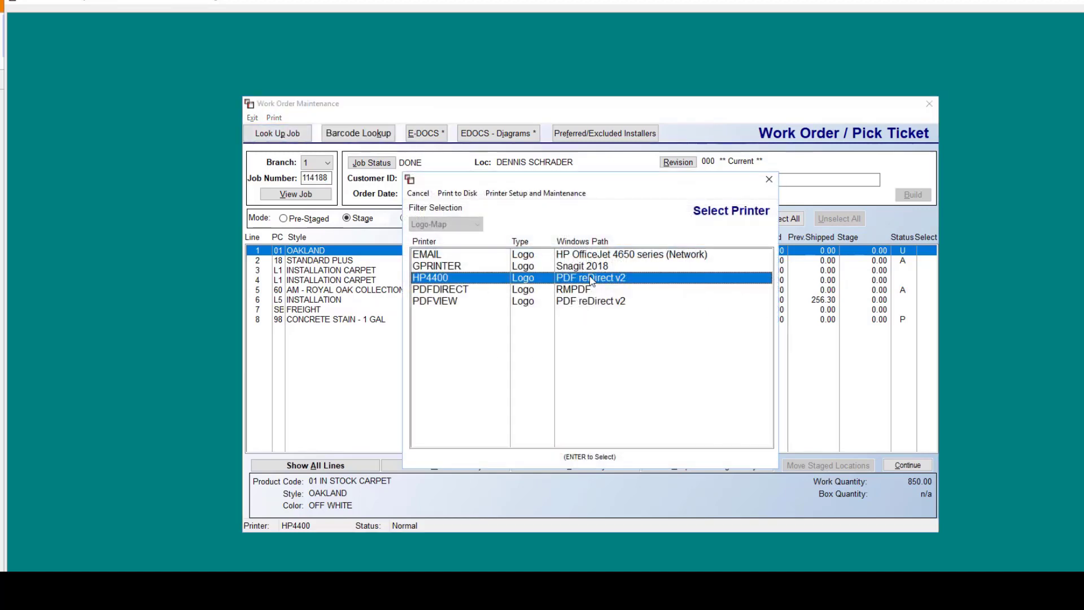
key(Return)
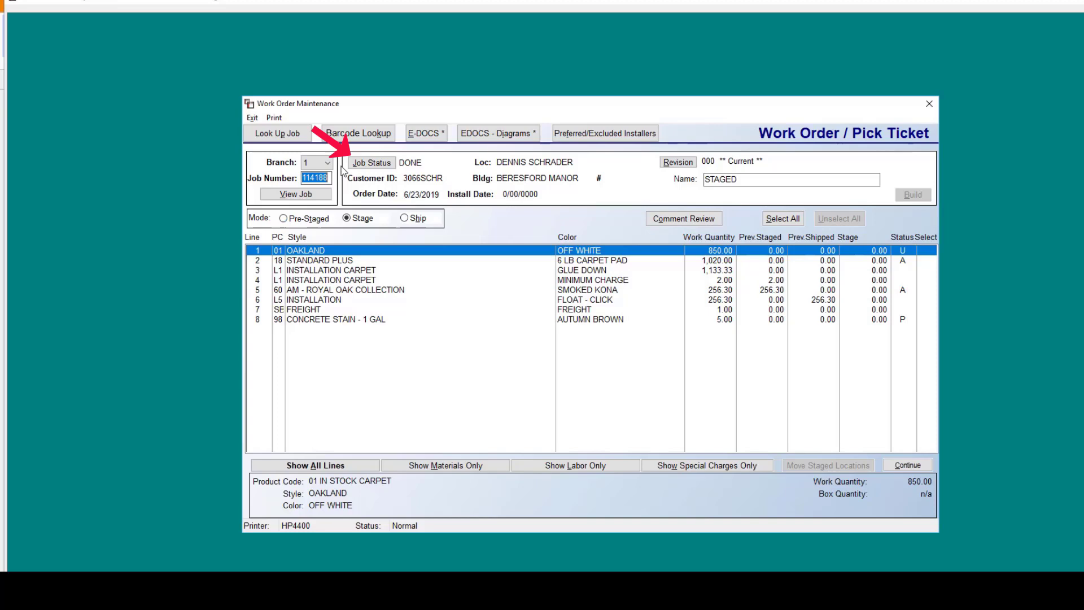
Pick M-MEASURED from the Job Status drop-down in place of DONE and save it
click(384, 163)
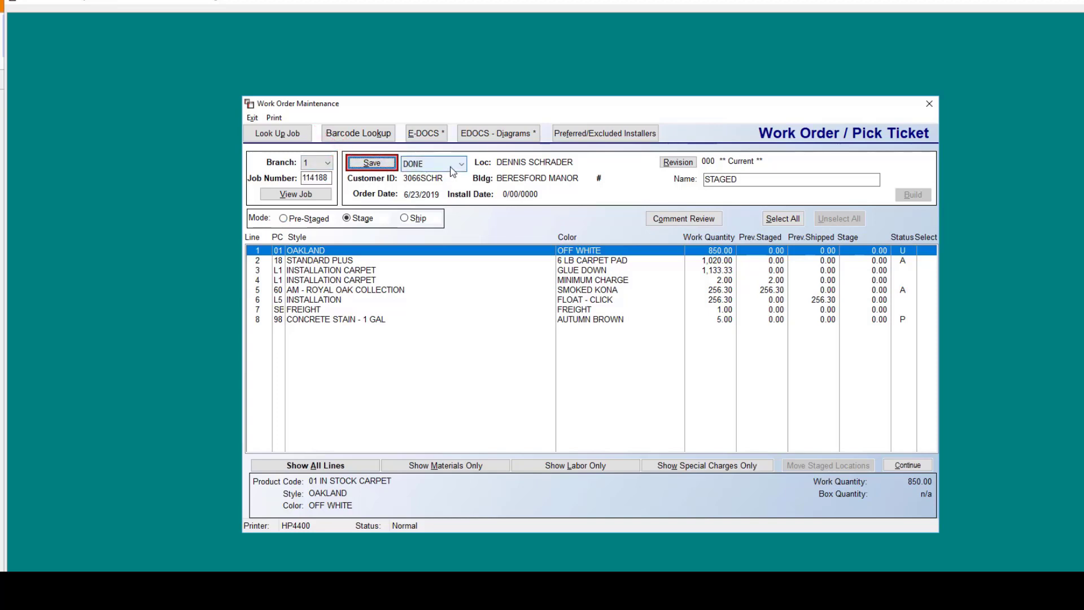
click(453, 171)
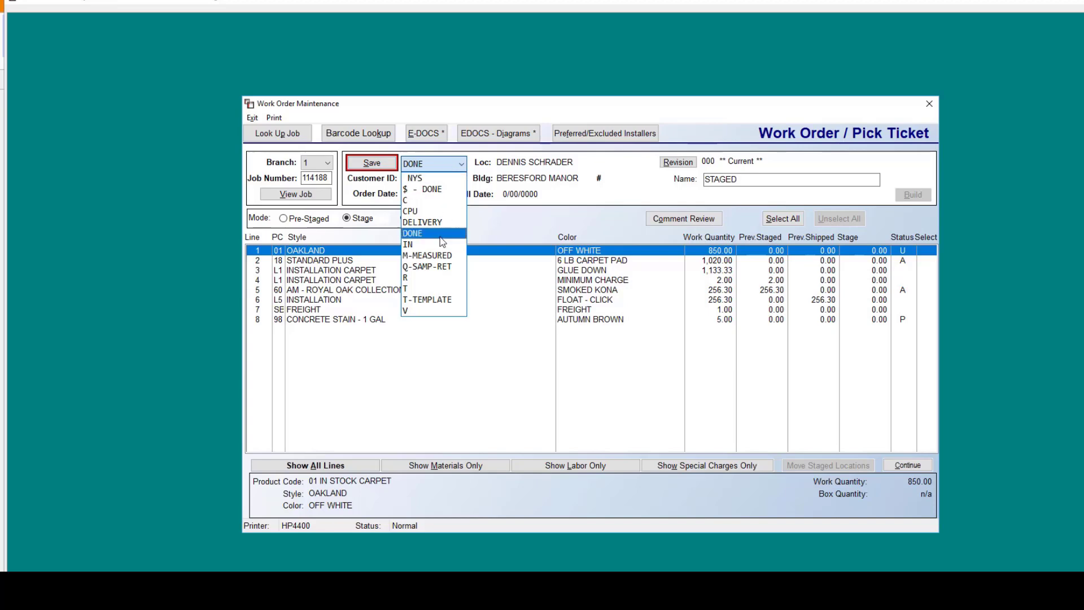
click(446, 256)
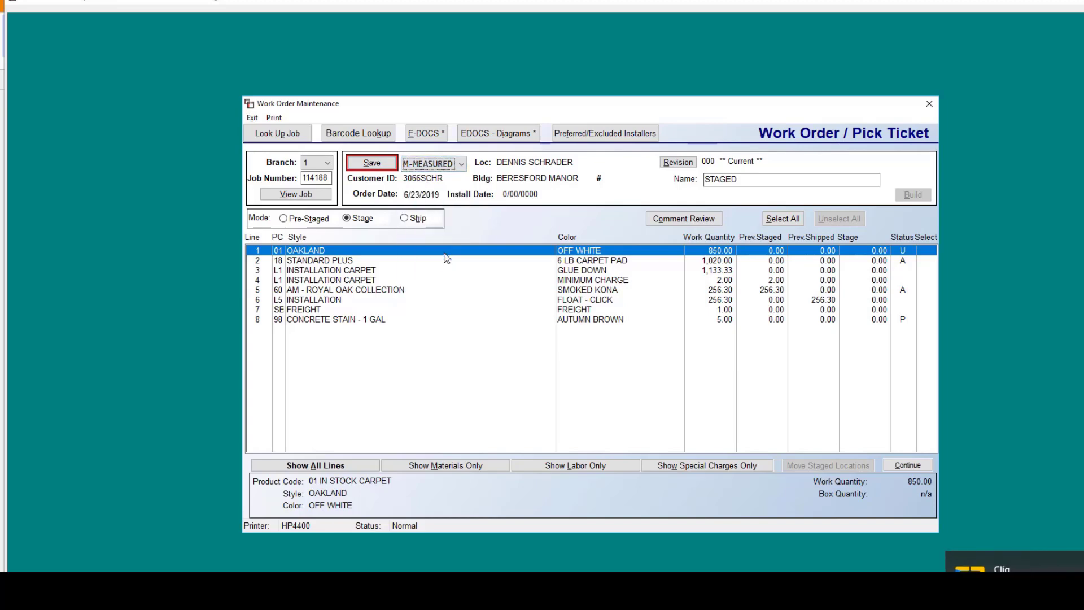
click(367, 164)
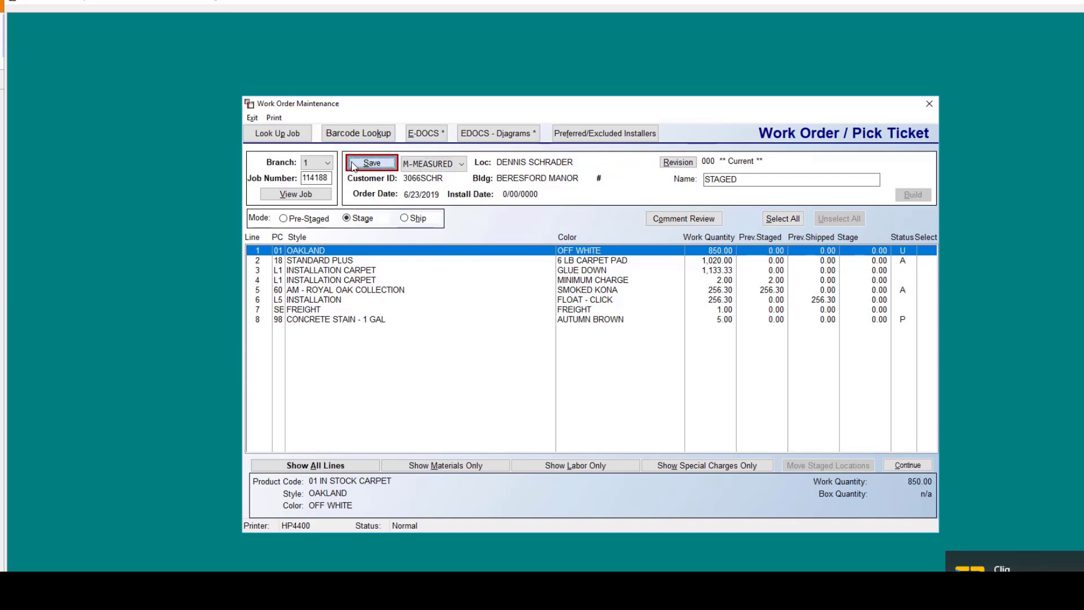
click(352, 165)
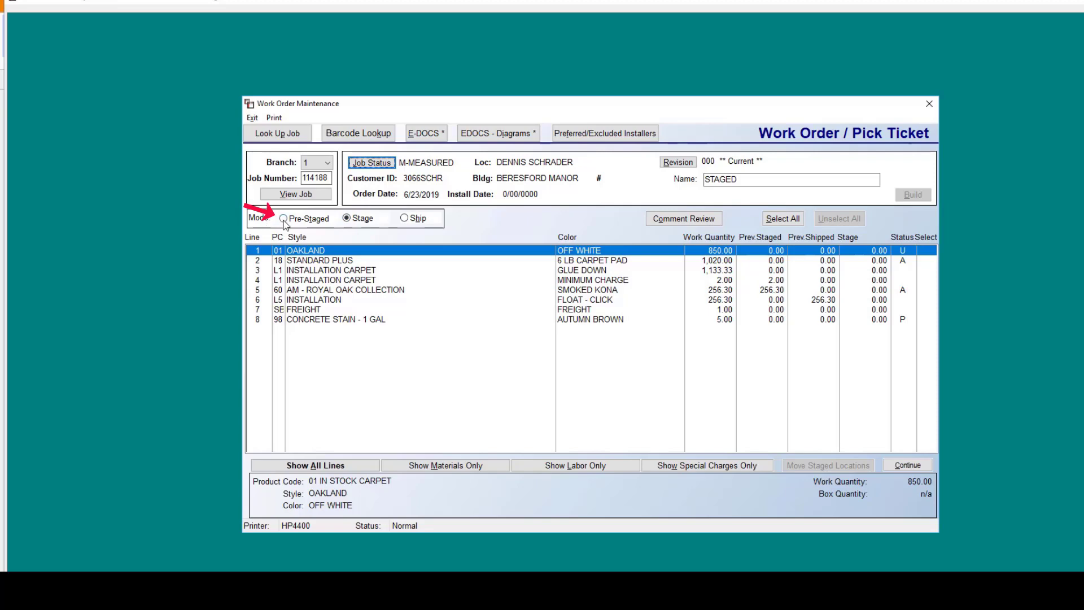
Switch the work order's Mode to Pre-Staged/Stage
click(283, 219)
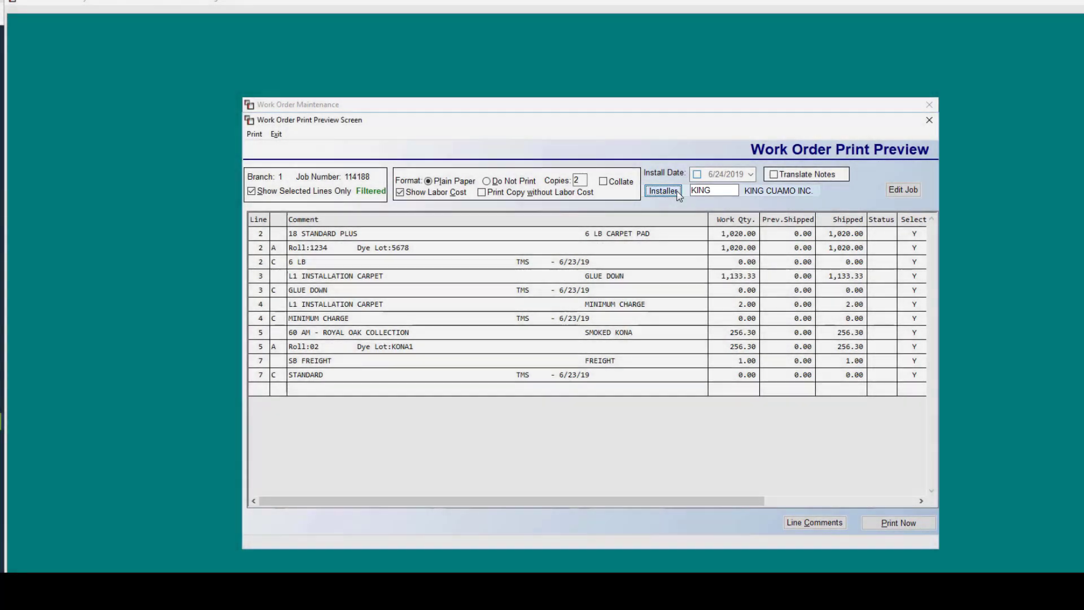
Replace installer KING with ALLPROF (ALL PRO FLOORS) and dismiss the confirmation message
click(664, 191)
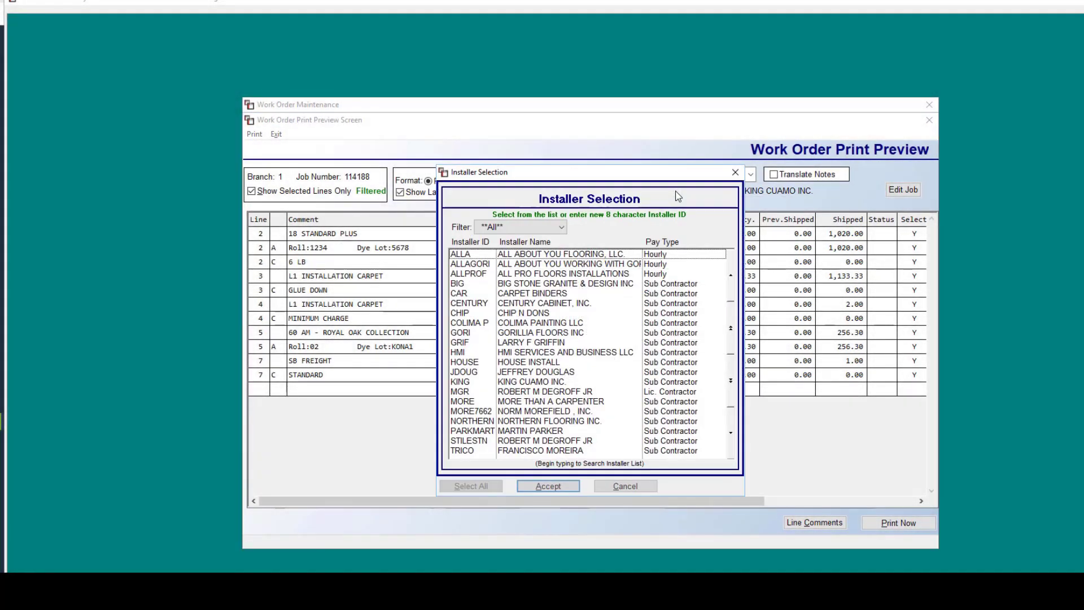
double_click(477, 273)
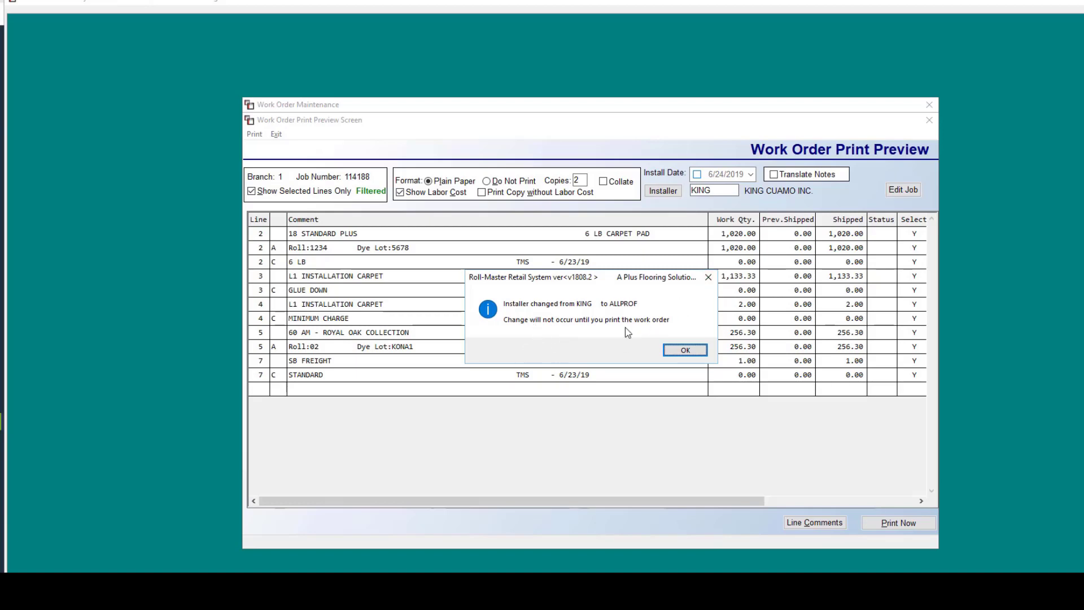
click(708, 277)
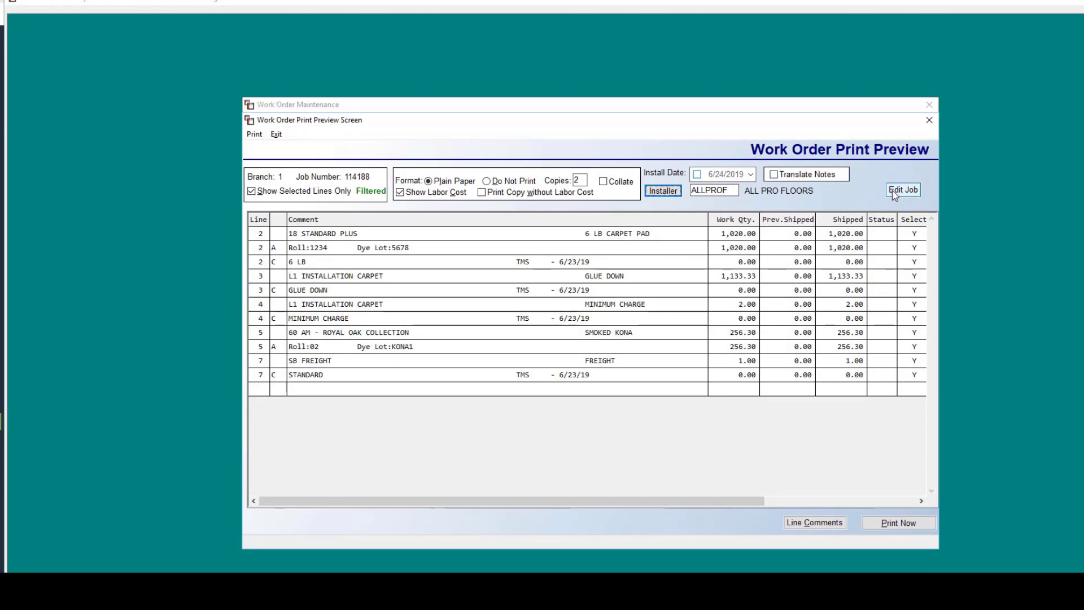
Return to the work order via Edit Job, check E-DOCS, then view Preferred/Excluded Installers
click(892, 191)
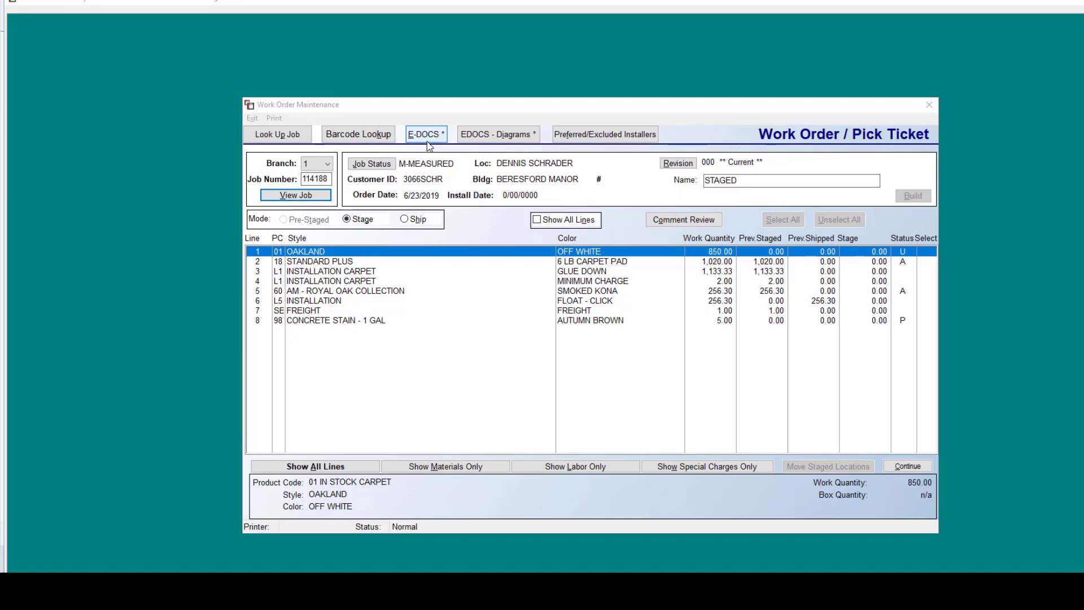
click(435, 140)
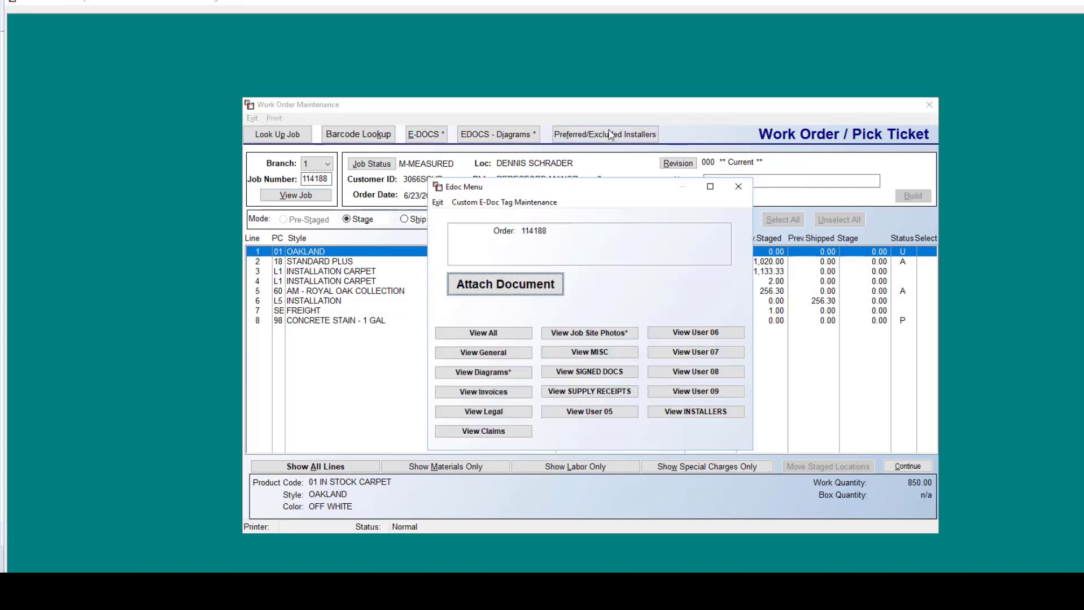
click(636, 164)
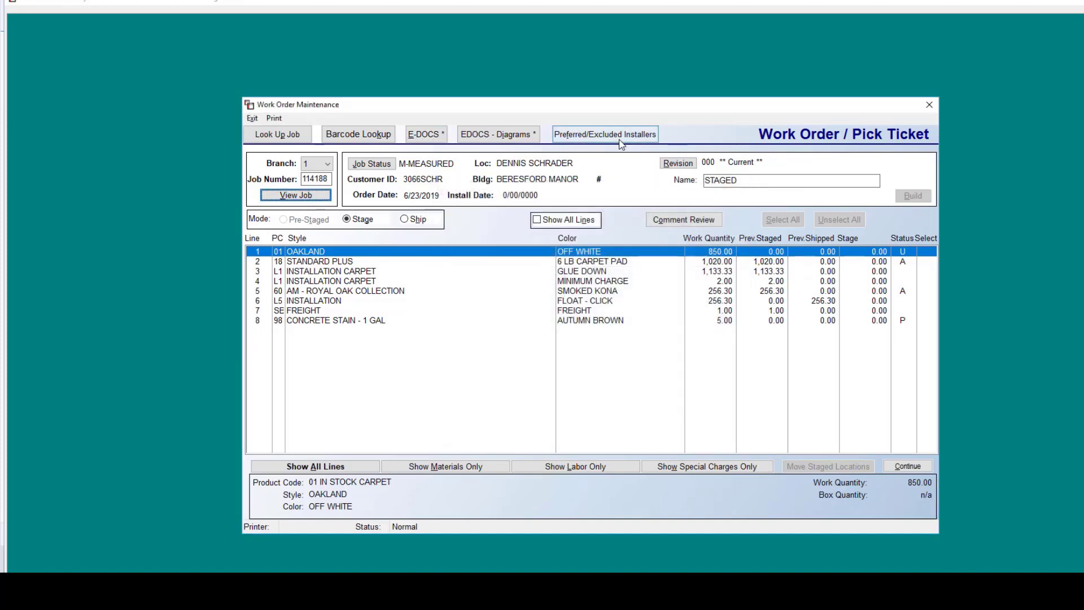
click(619, 140)
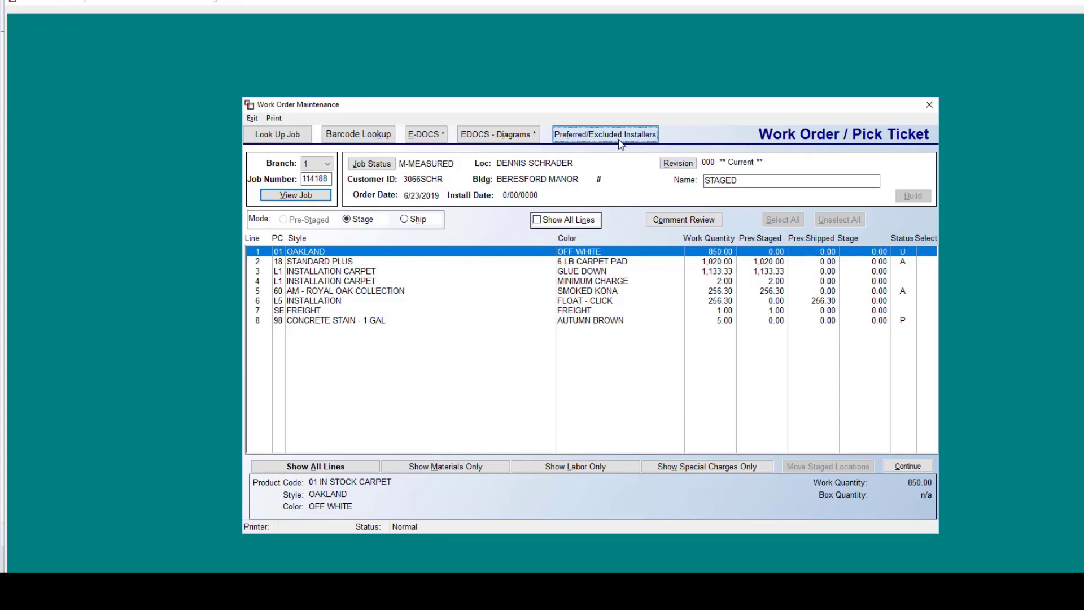
Review the order comments, then list all revisions including cancelled ones and select FLOAT LABOR OUT
click(671, 225)
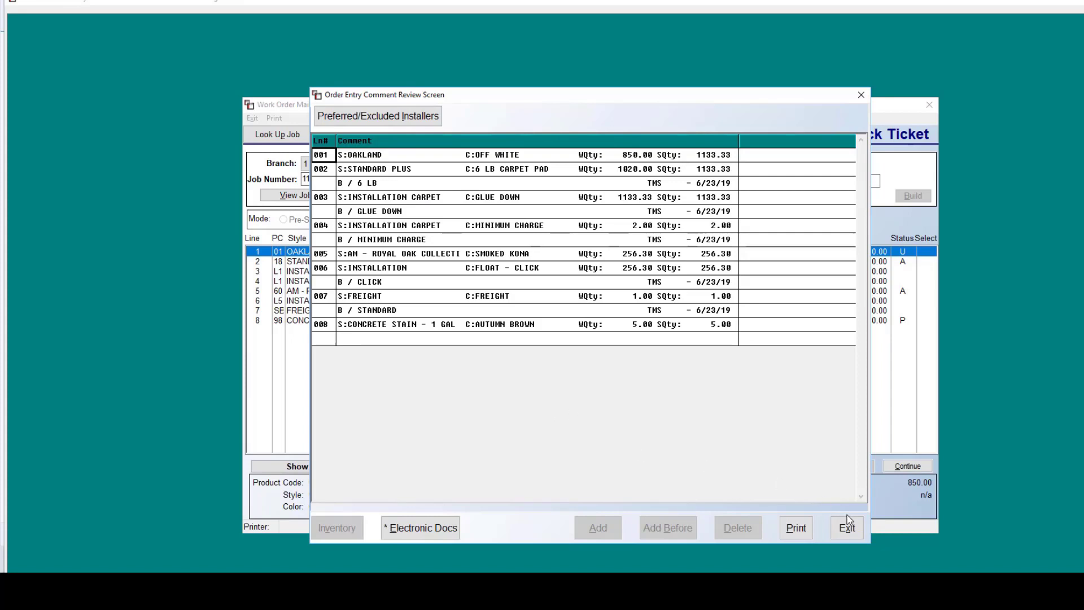
key(Escape)
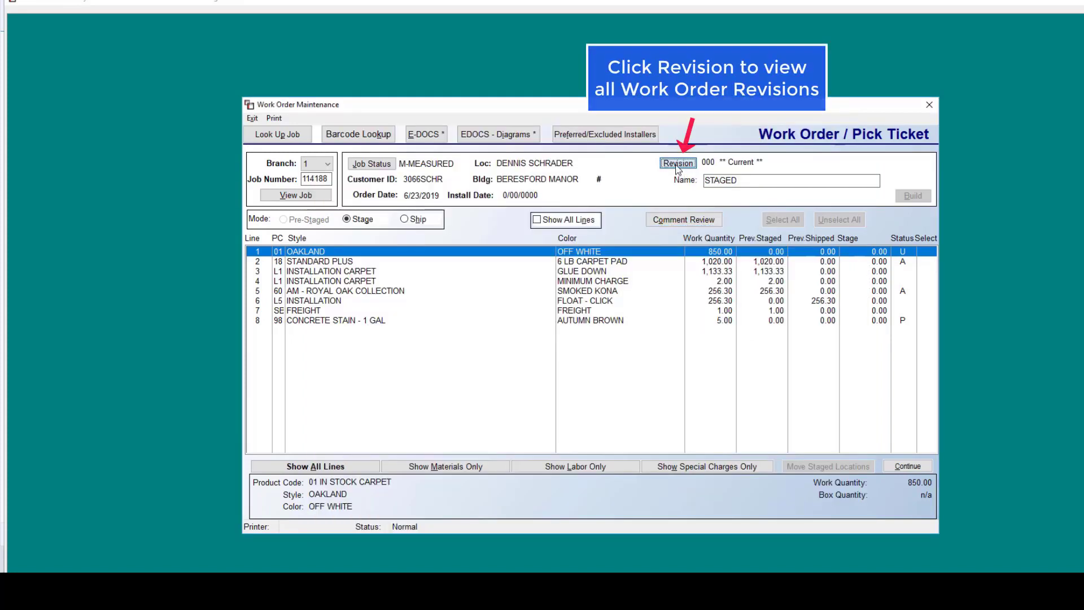
click(675, 166)
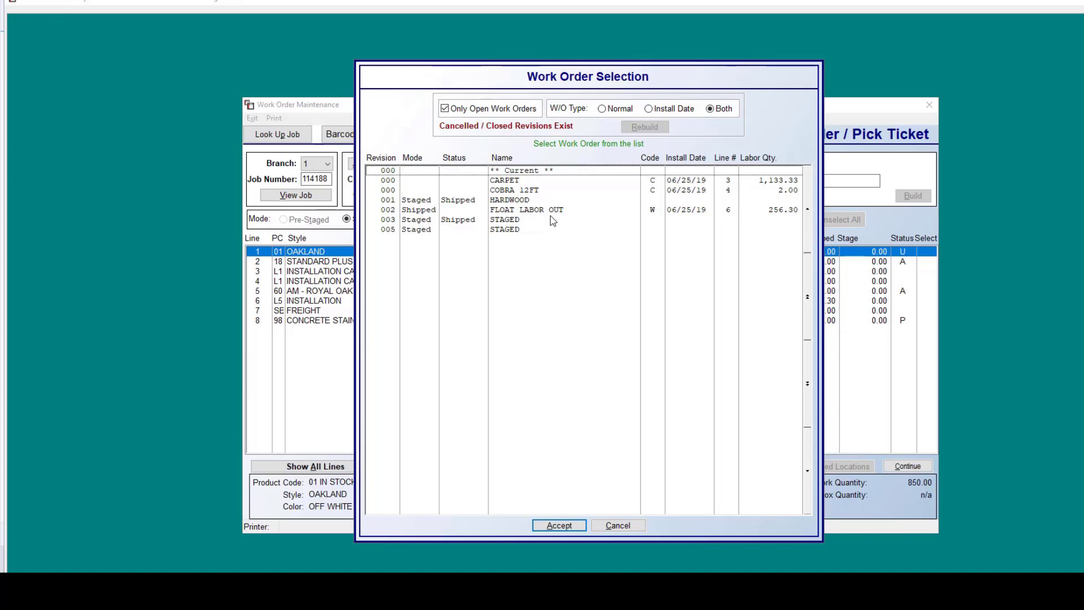
click(445, 109)
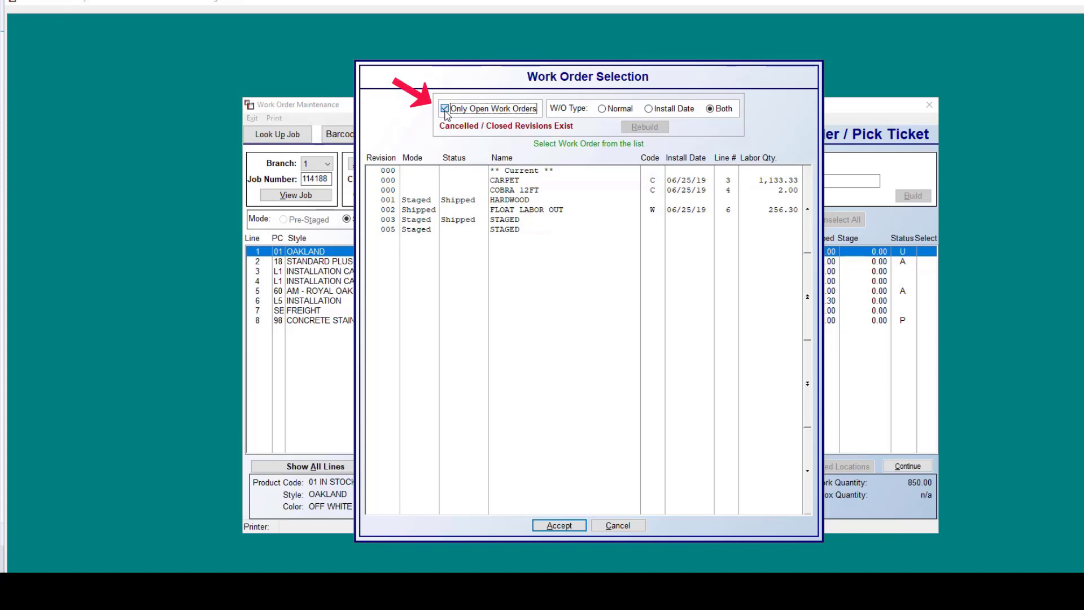
click(638, 132)
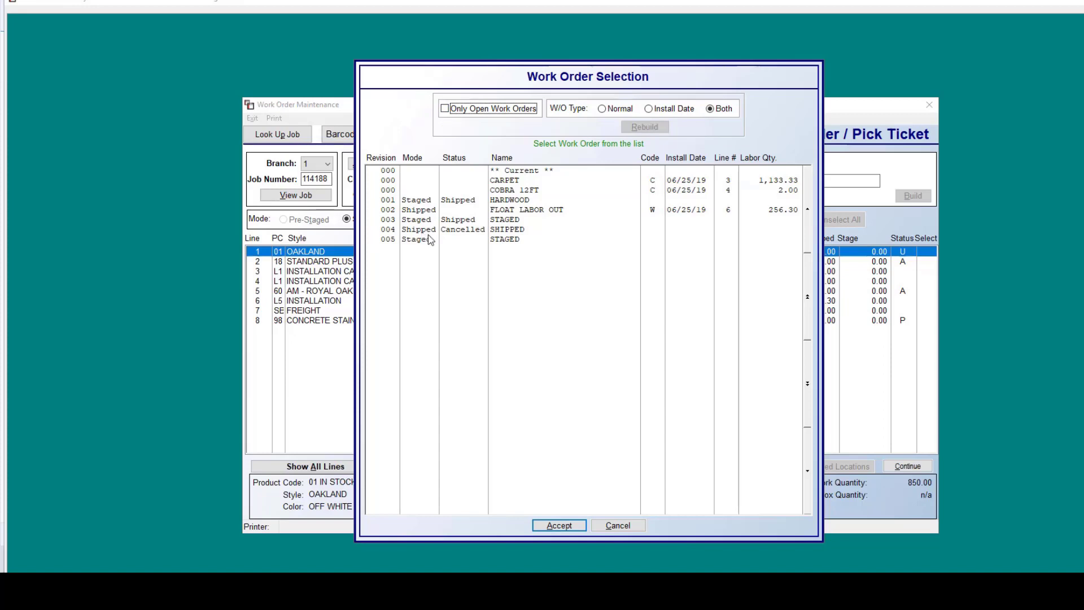
click(486, 232)
click(530, 213)
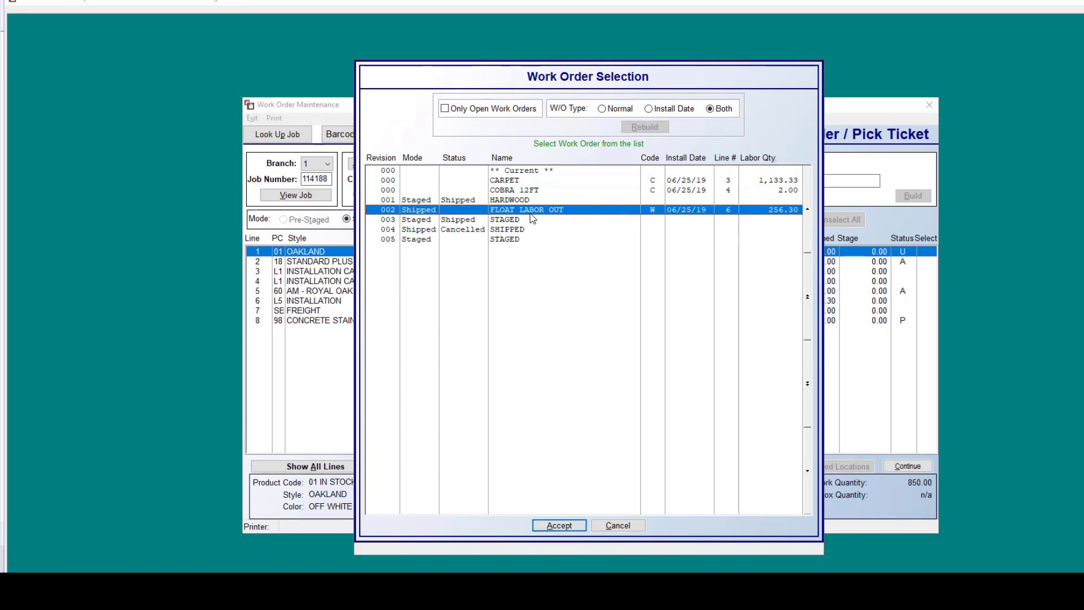
Filter the work order list to Install Date work orders and rebuild it
click(602, 110)
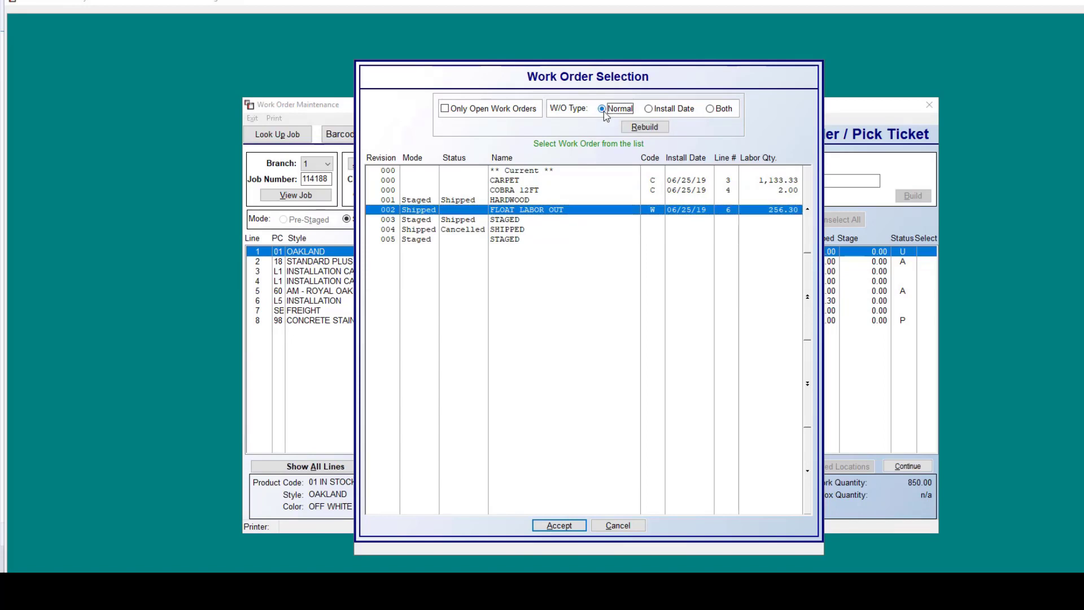
click(649, 109)
click(650, 128)
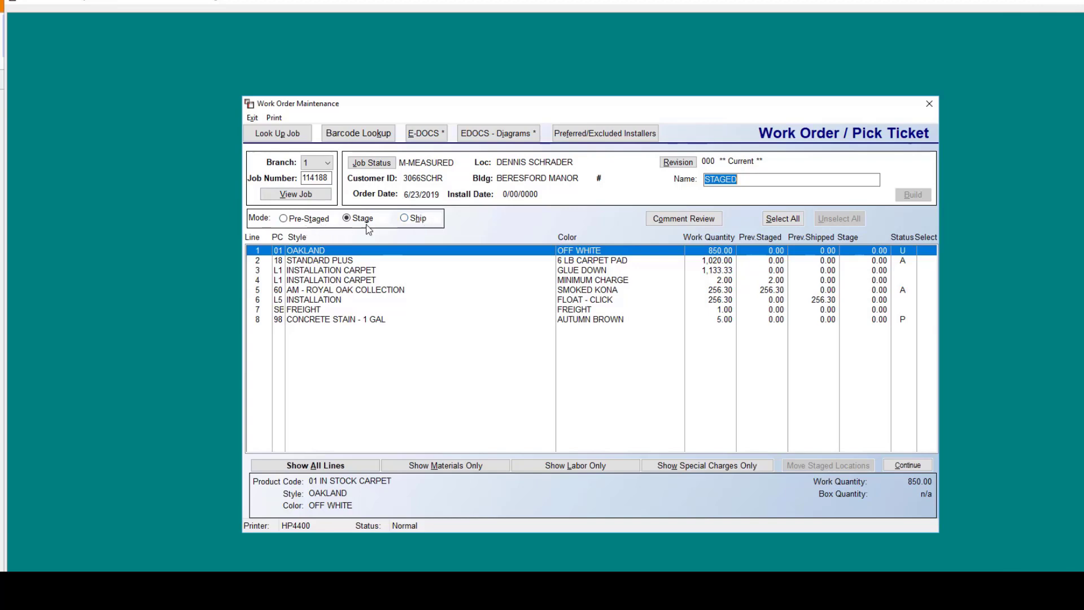
click(914, 467)
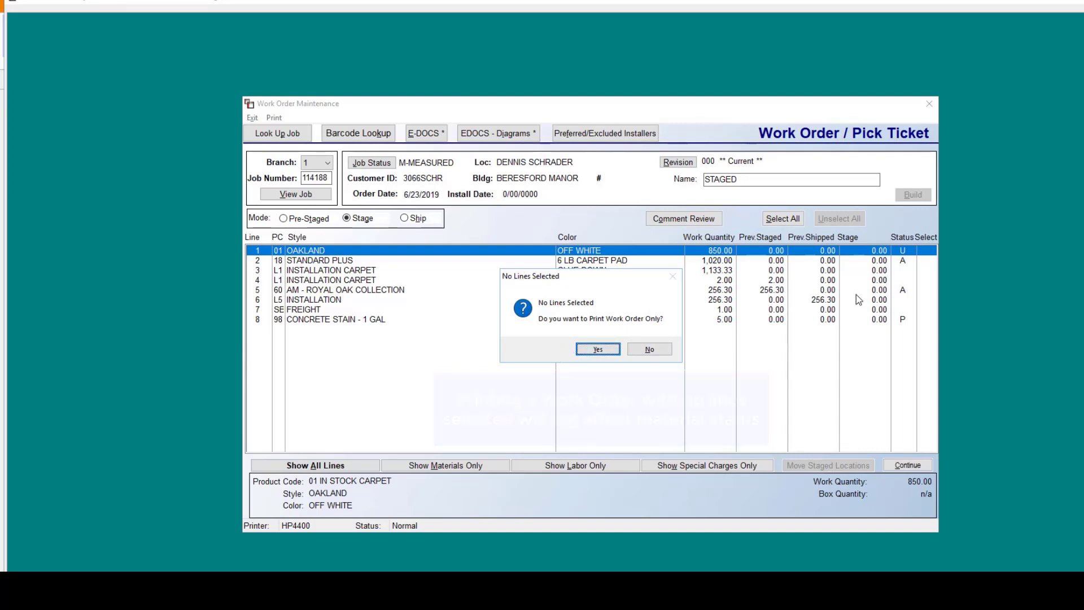
click(649, 349)
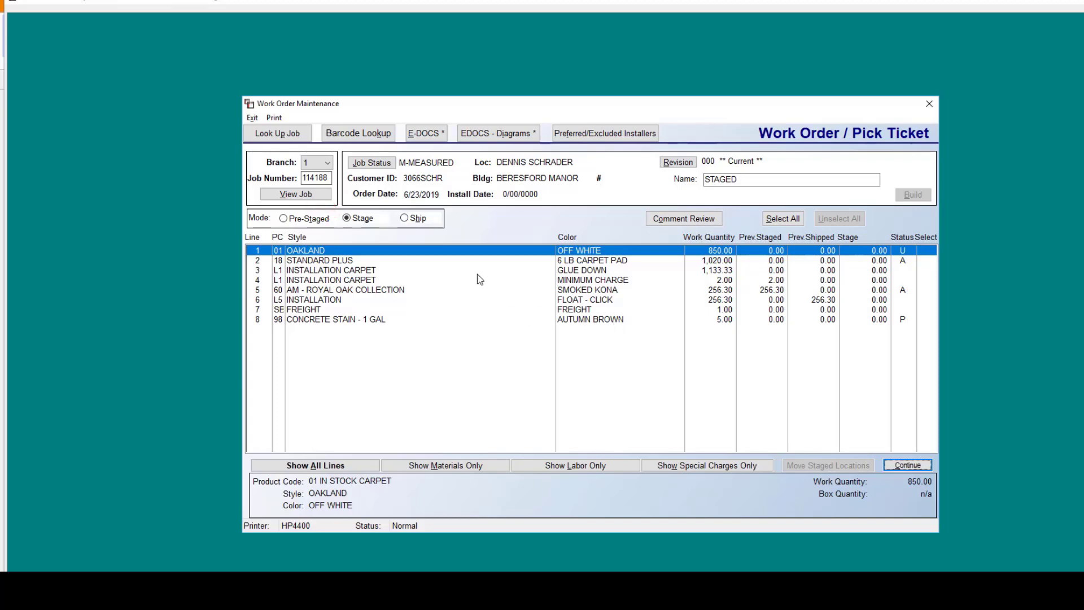
Mark lines 2 (STANDARD PLUS), 3 (INSTALLATION CARPET) and 7 (FREIGHT) for staging and continue
click(924, 261)
click(925, 271)
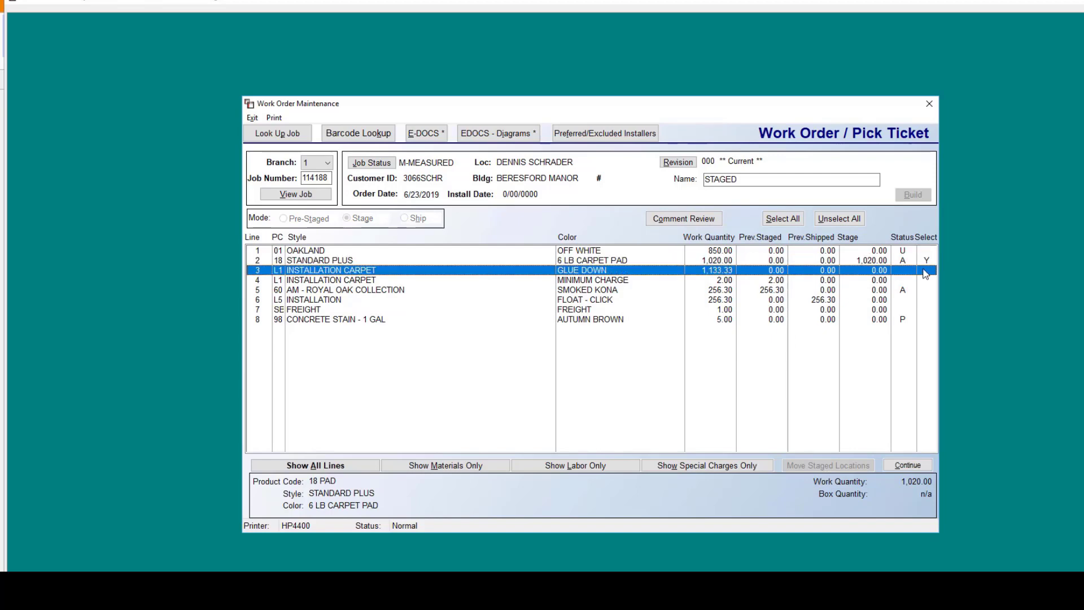
click(907, 465)
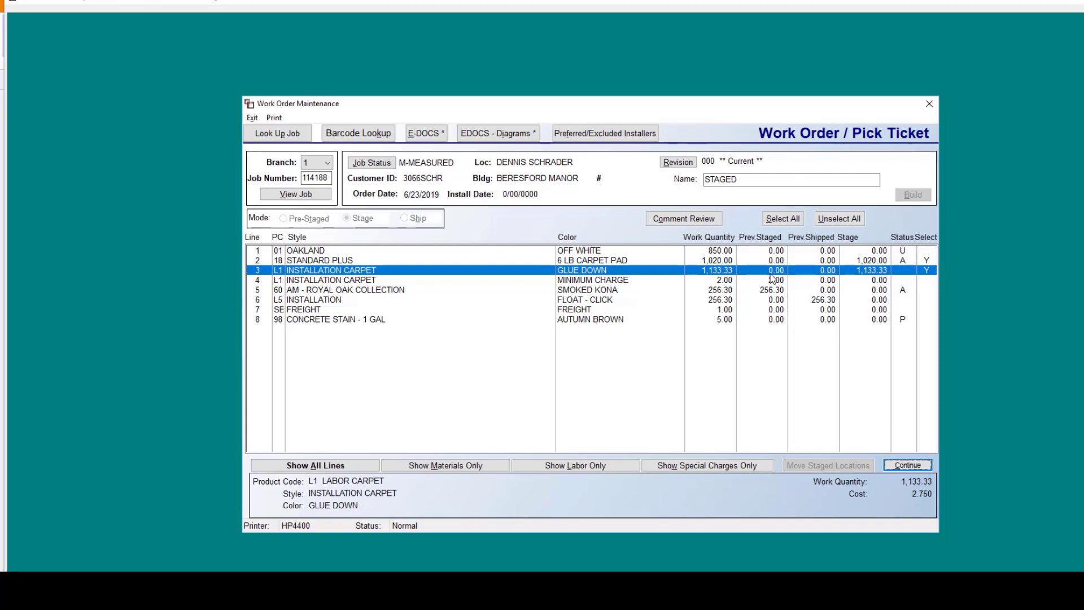
click(782, 219)
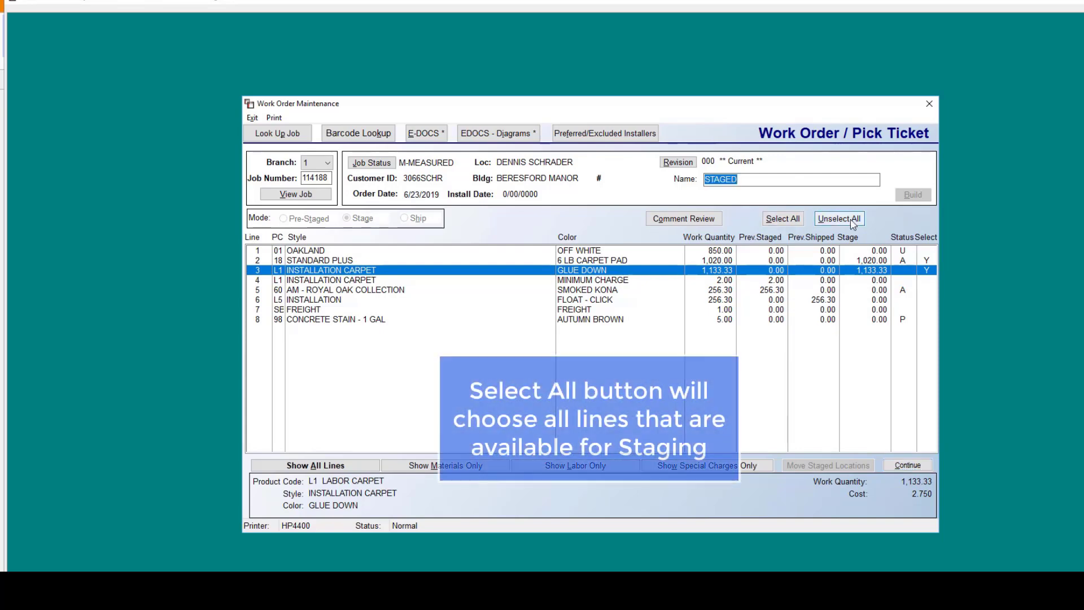
click(783, 219)
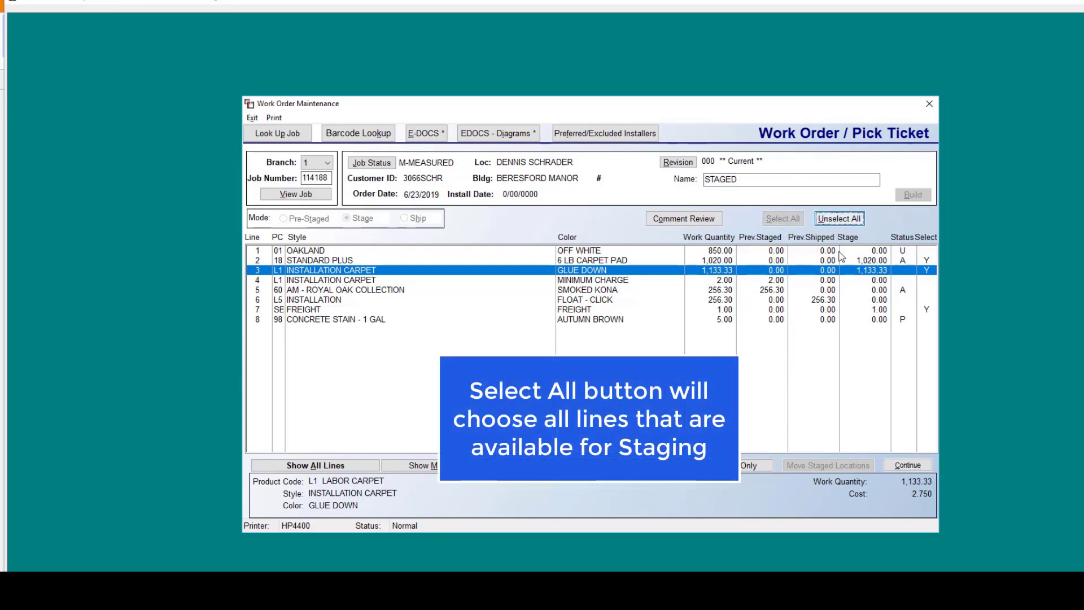
click(914, 469)
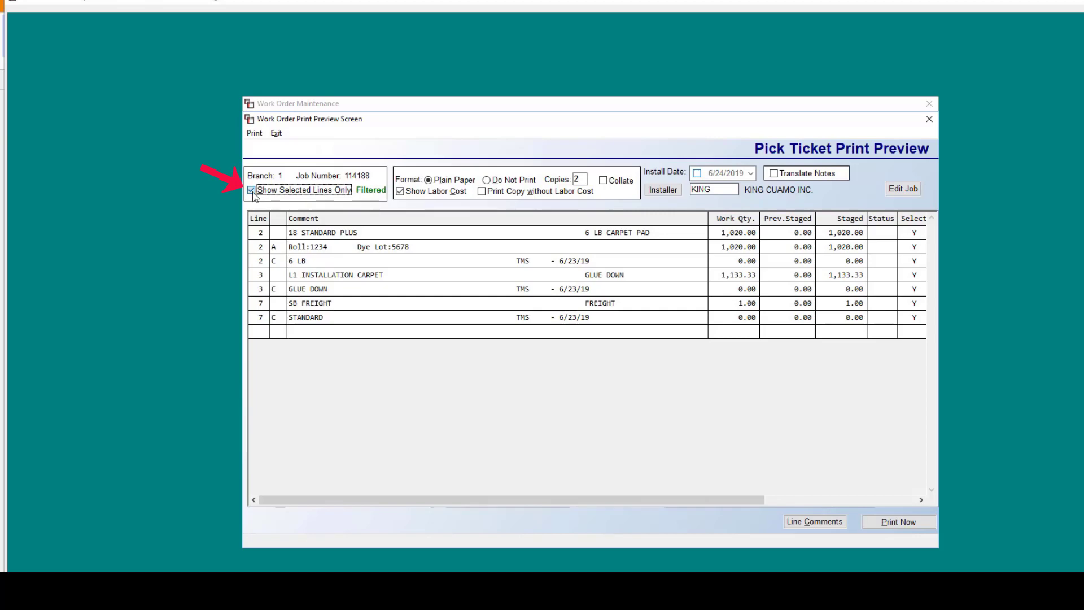
Check the preview with all lines, then selected lines only, and print to create Revision 3
click(251, 191)
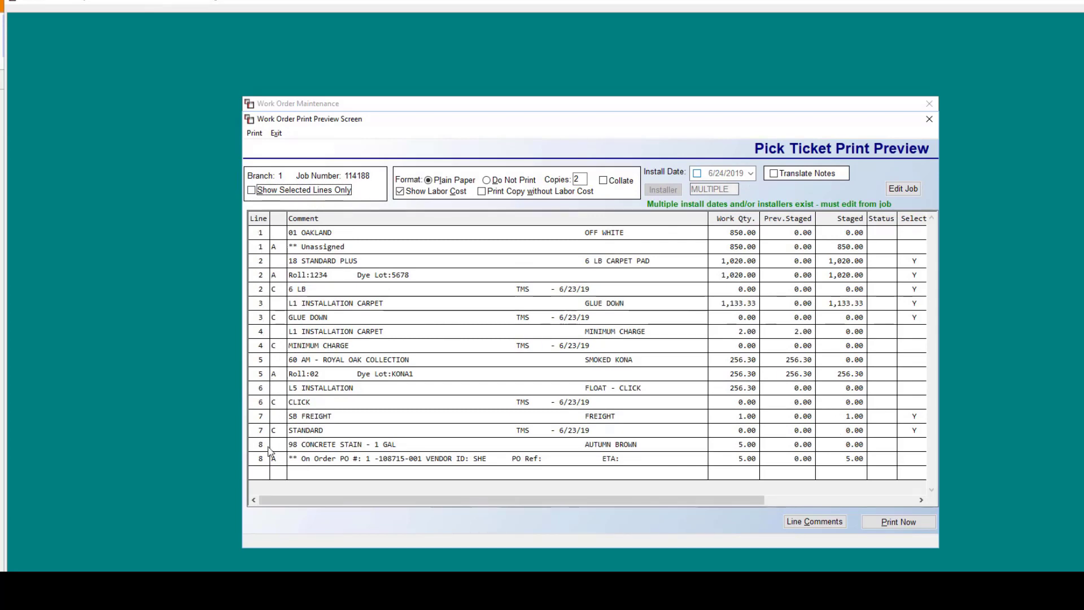
click(251, 191)
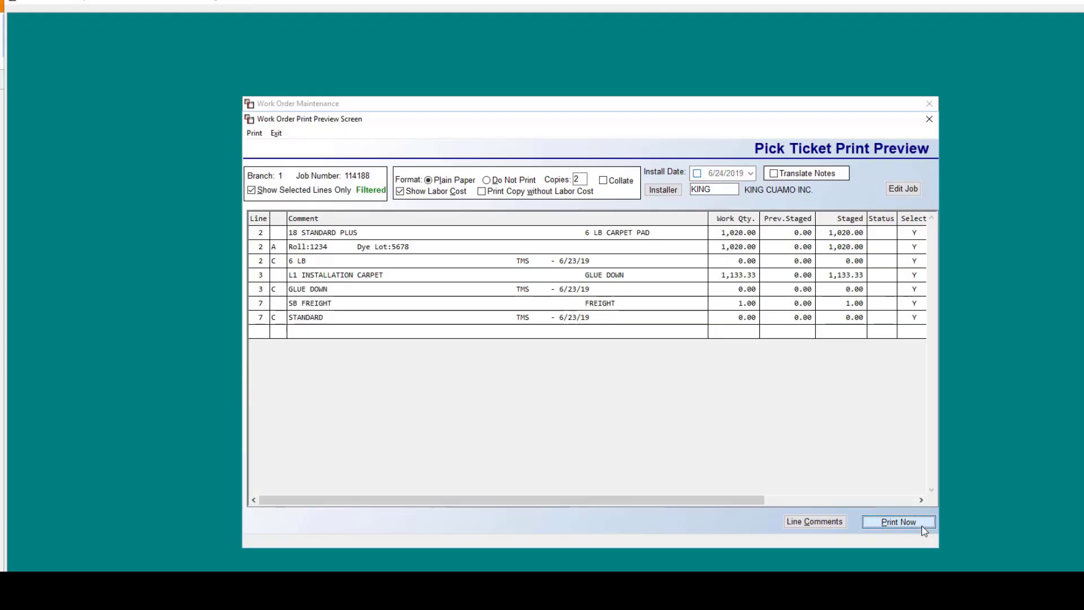
click(899, 522)
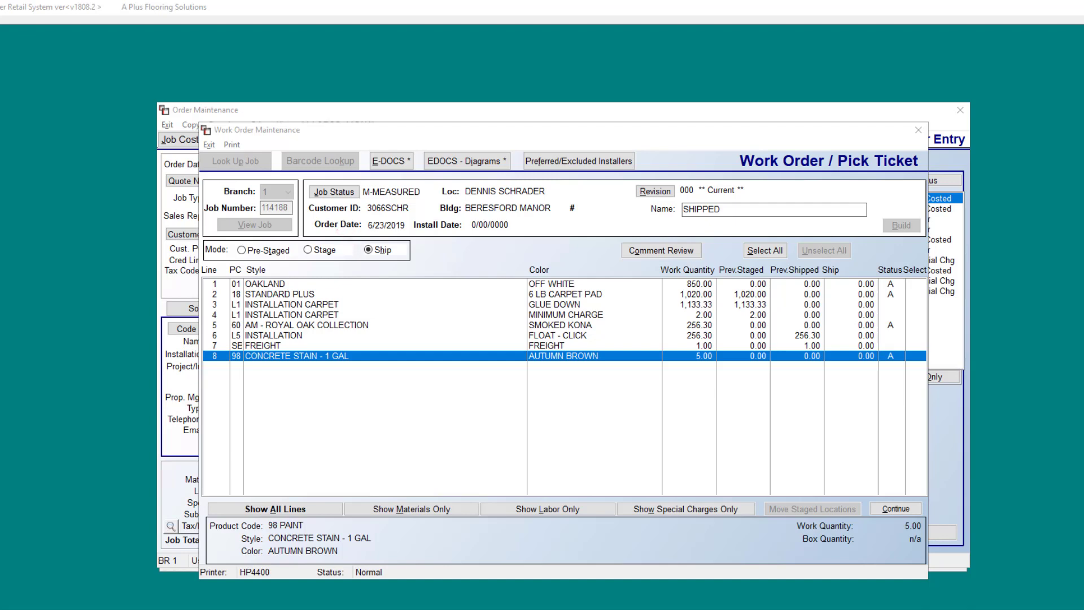
View line 8's action menu and dismiss it without choosing an action
right_click(629, 356)
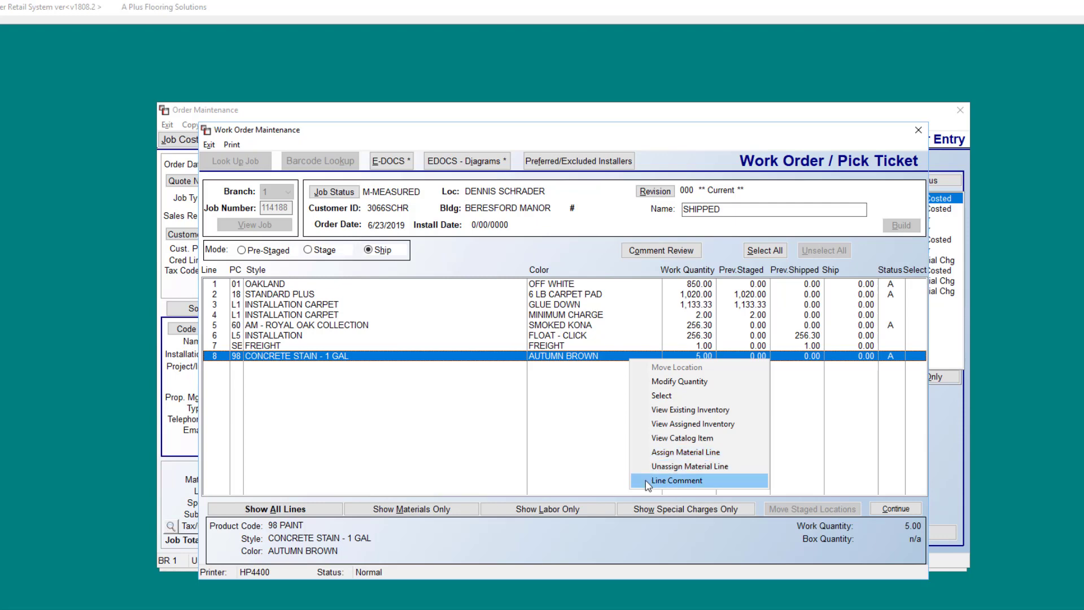
click(653, 357)
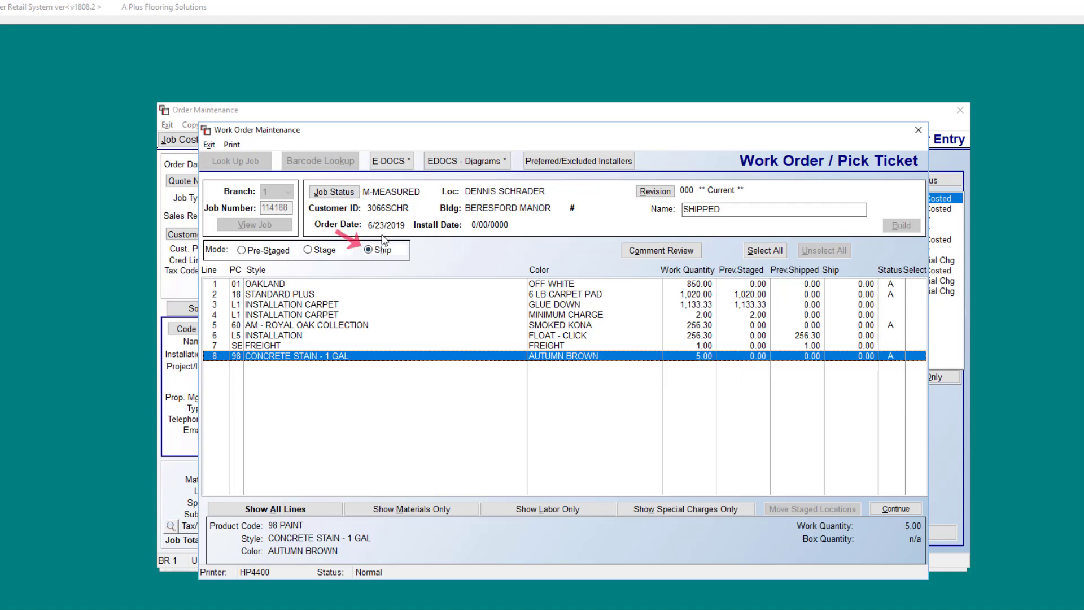
Preview the work order and print it, shipping 5.00 of line 8's concrete stain
click(895, 508)
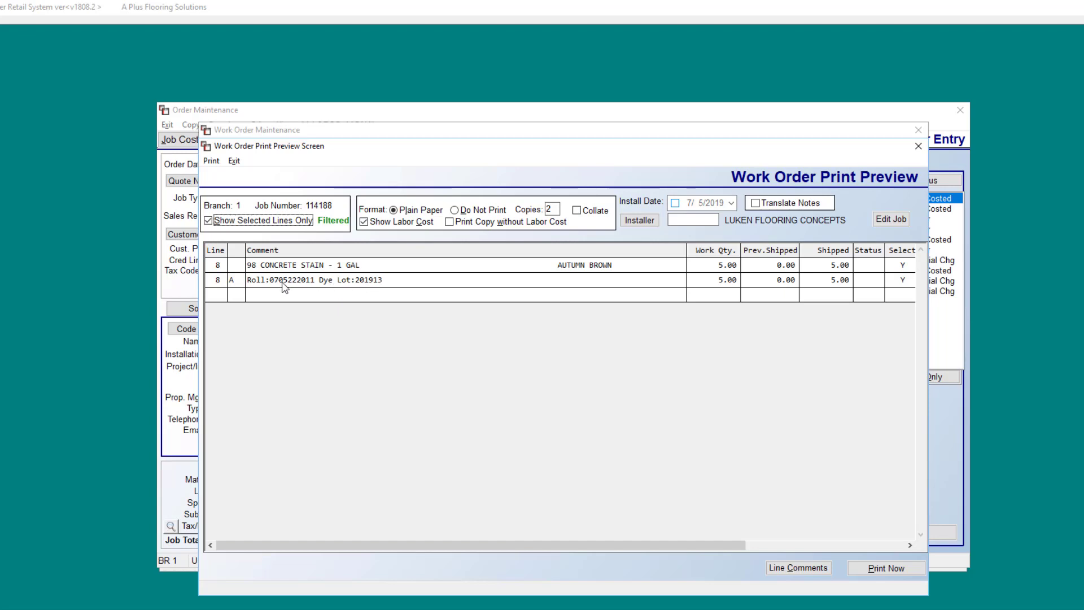
click(235, 282)
click(873, 572)
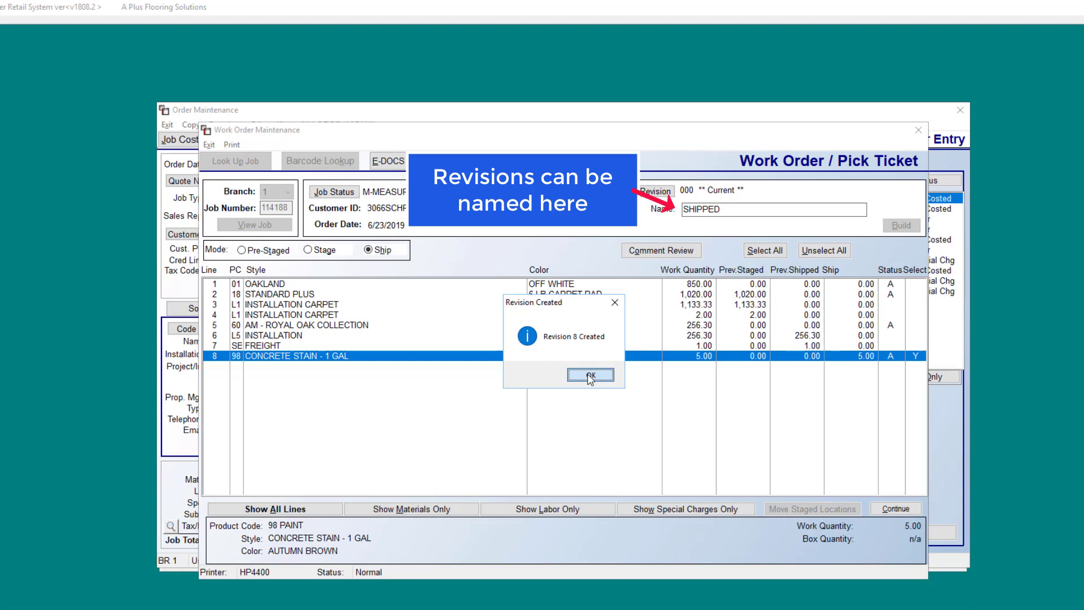
Acknowledge revision 8 and continue with no extra shipping documents selected
click(590, 375)
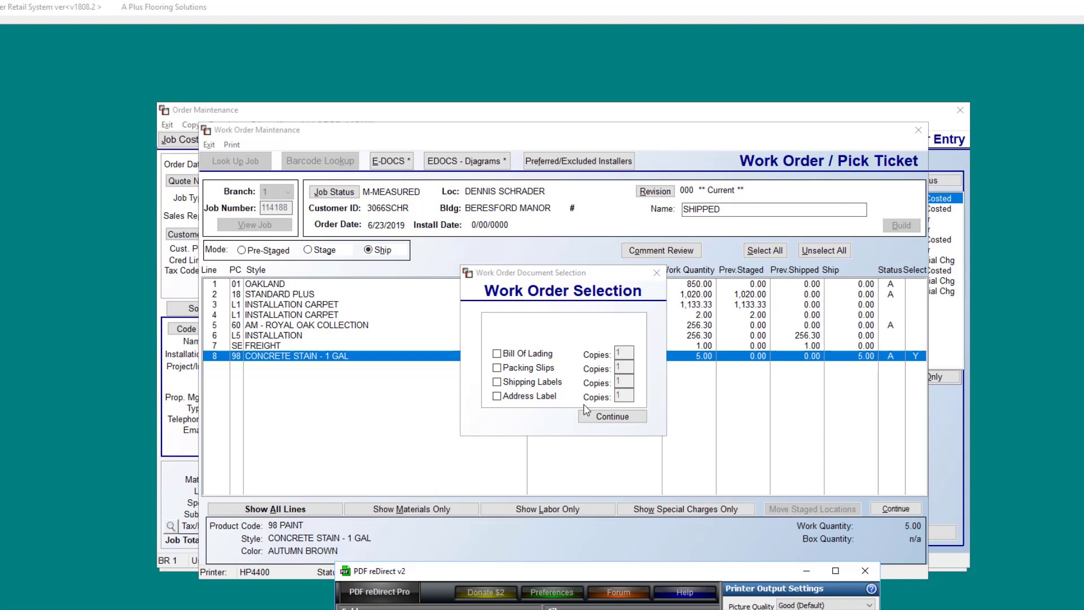
click(612, 416)
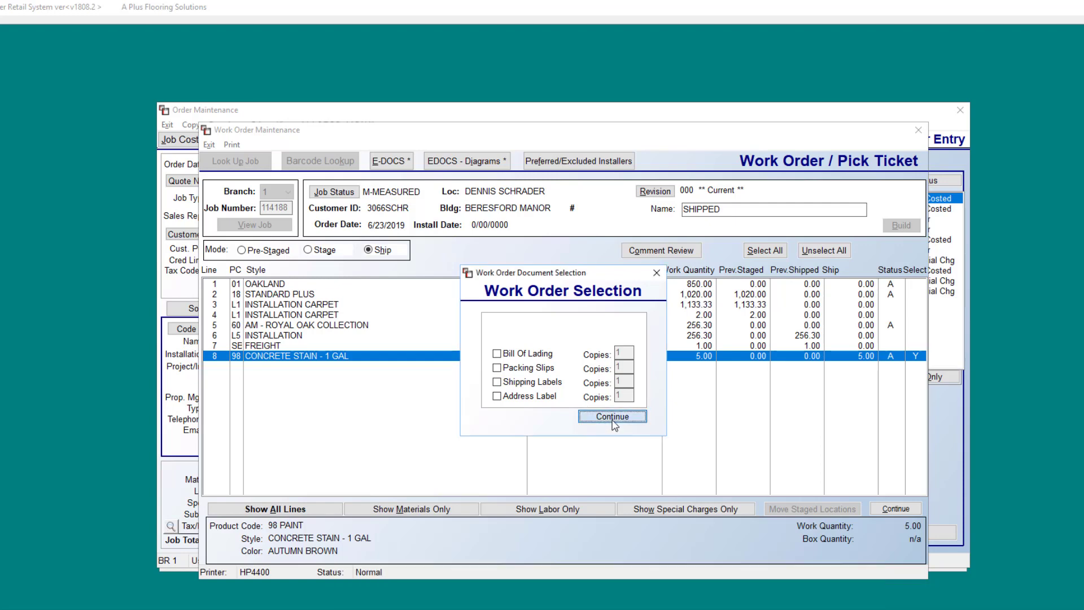